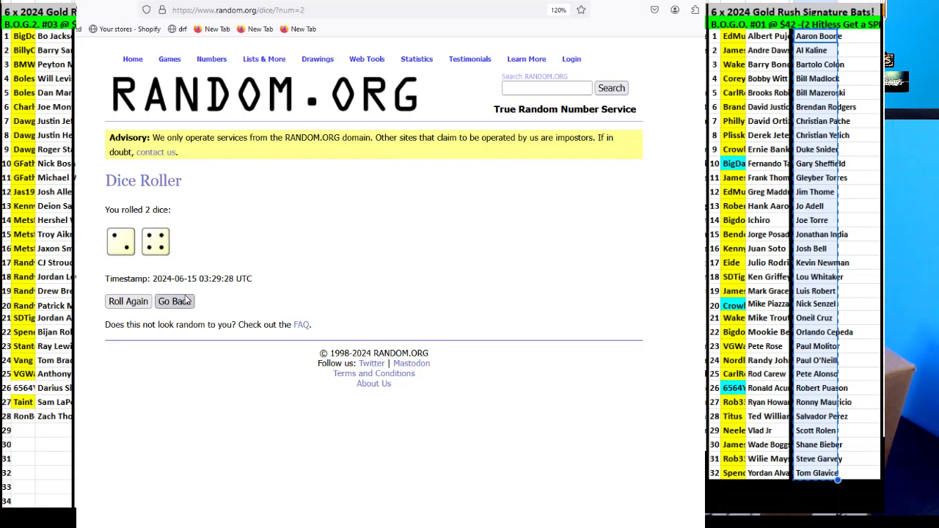
# Step: Return to the Dice Roller setup and roll two dice again
pyautogui.click(173, 301)
pyautogui.click(125, 272)
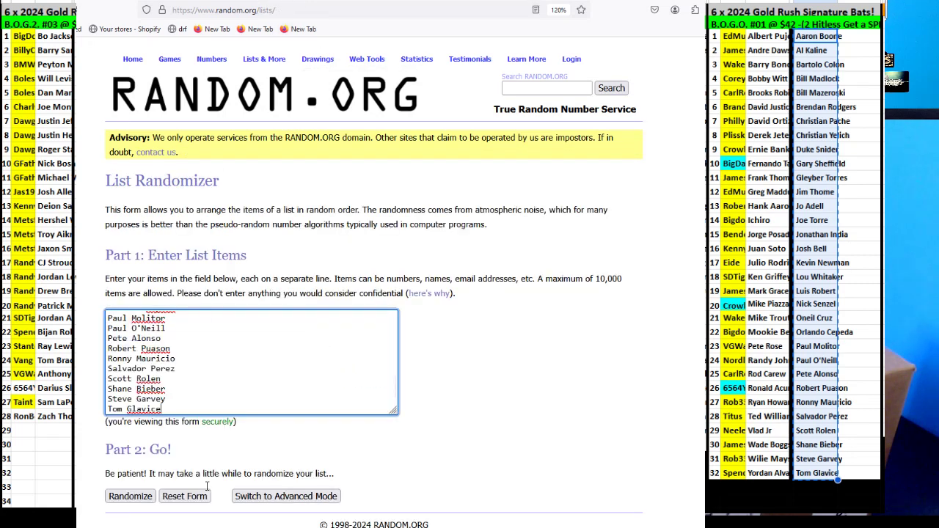
# Step: Randomize the 32-item baseball player list ten times in the List Randomizer
pyautogui.click(129, 495)
pyautogui.scroll(-3, 127, 496)
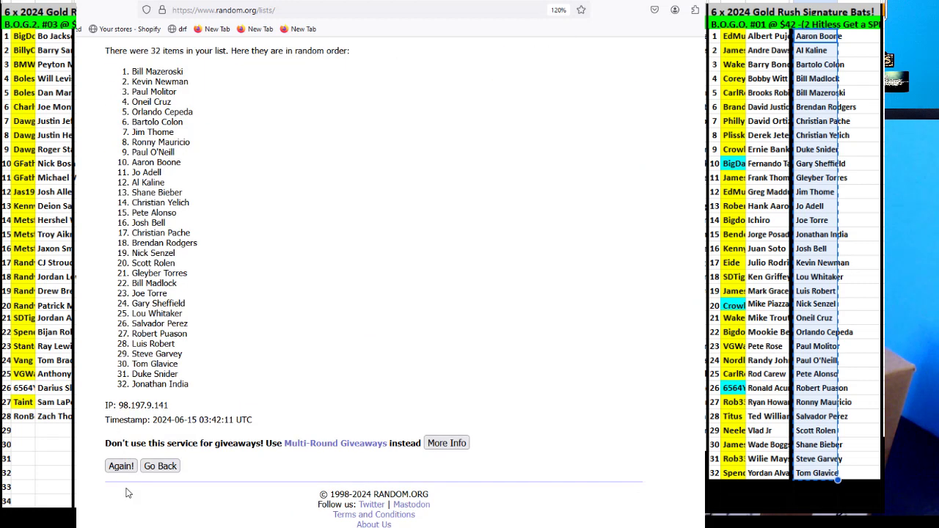
pyautogui.click(122, 467)
pyautogui.scroll(-3, 125, 476)
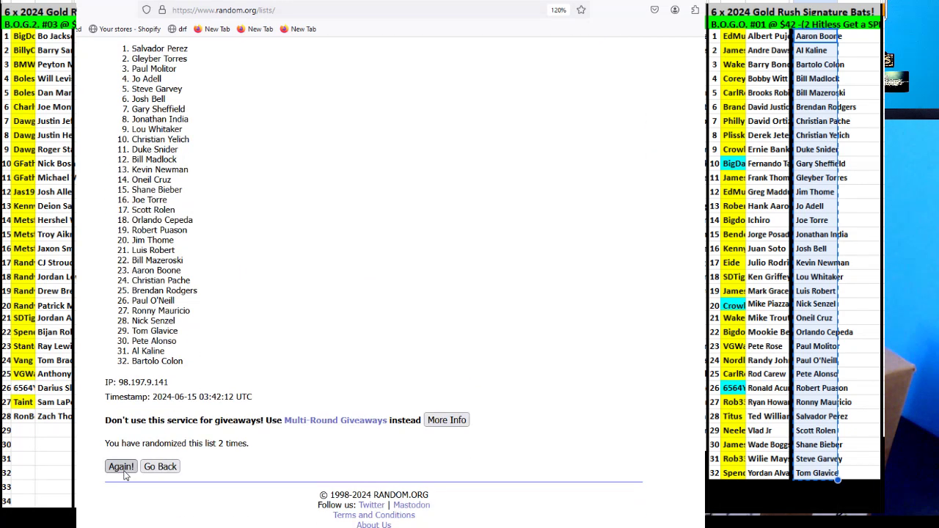
pyautogui.click(122, 467)
pyautogui.scroll(-1, 124, 475)
pyautogui.click(122, 467)
pyautogui.click(122, 467)
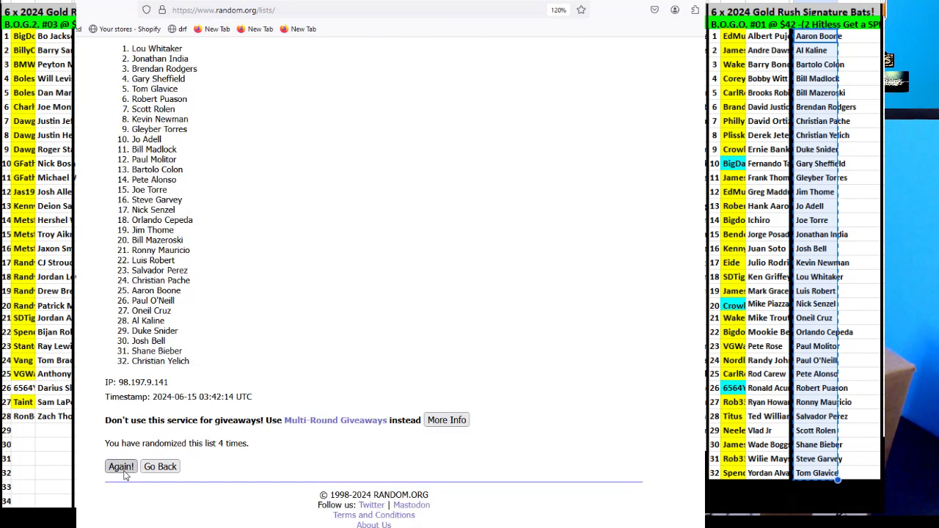
pyautogui.scroll(-3, 125, 475)
pyautogui.click(122, 466)
pyautogui.scroll(-3, 125, 475)
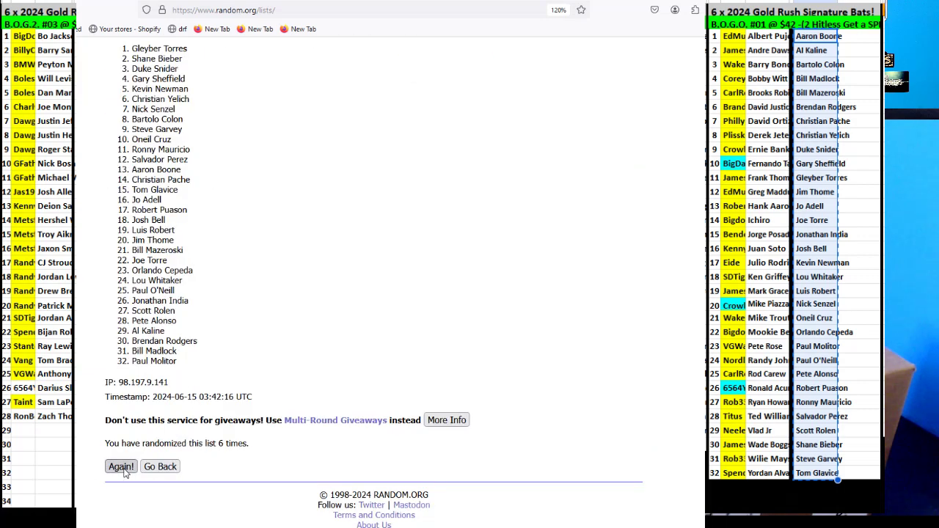
pyautogui.click(122, 466)
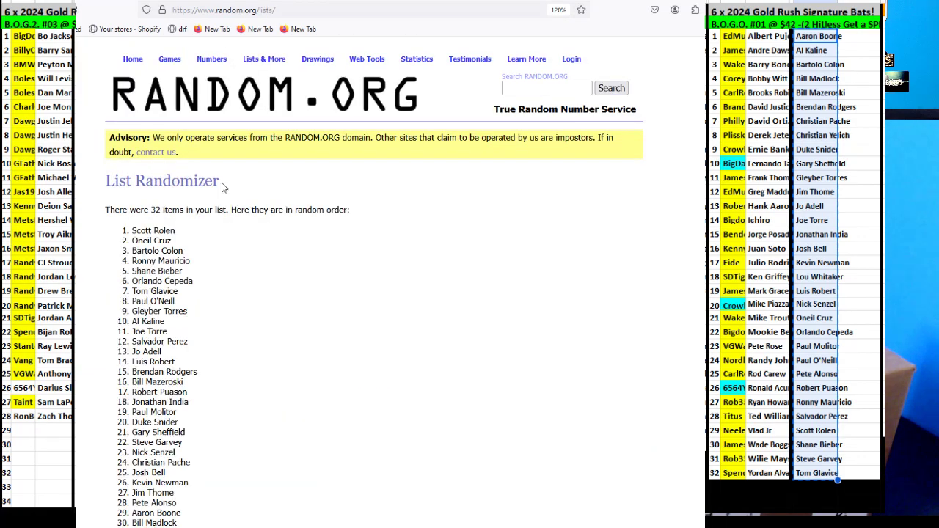
pyautogui.scroll(-3, 118, 461)
pyautogui.click(120, 467)
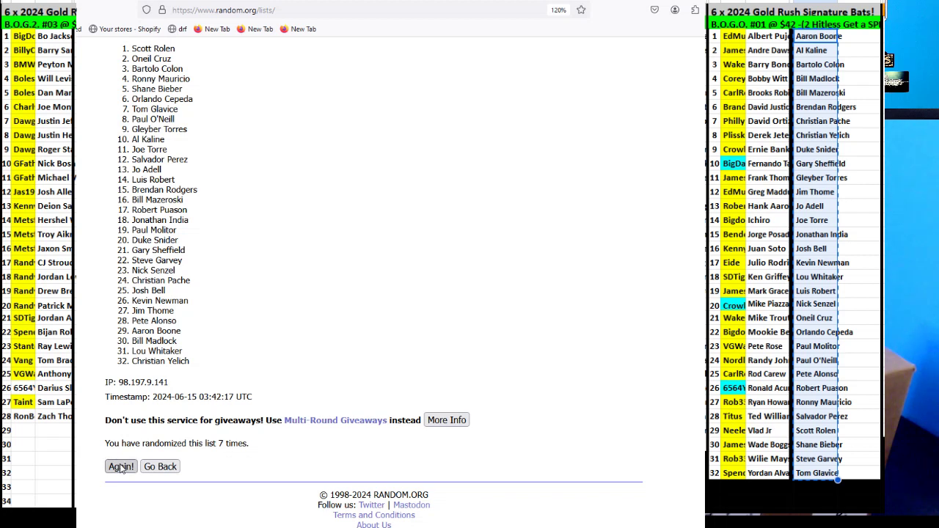
pyautogui.scroll(-3, 119, 464)
pyautogui.click(121, 468)
pyautogui.click(121, 467)
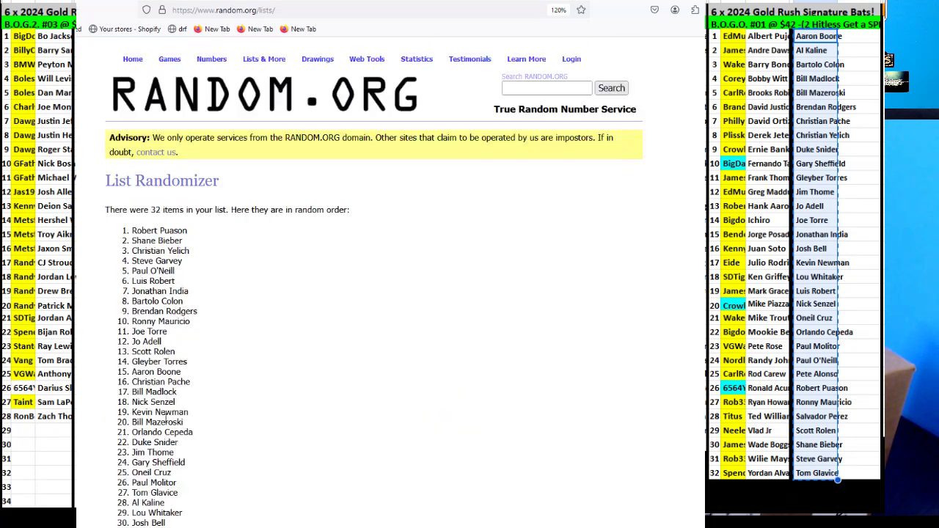
# Step: Copy the full randomized player list and paste it over the last player column of the spreadsheet's Signature Bats table
pyautogui.moveTo(132, 230); pyautogui.dragTo(229, 371)
pyautogui.hotkey('ctrl', 'c')
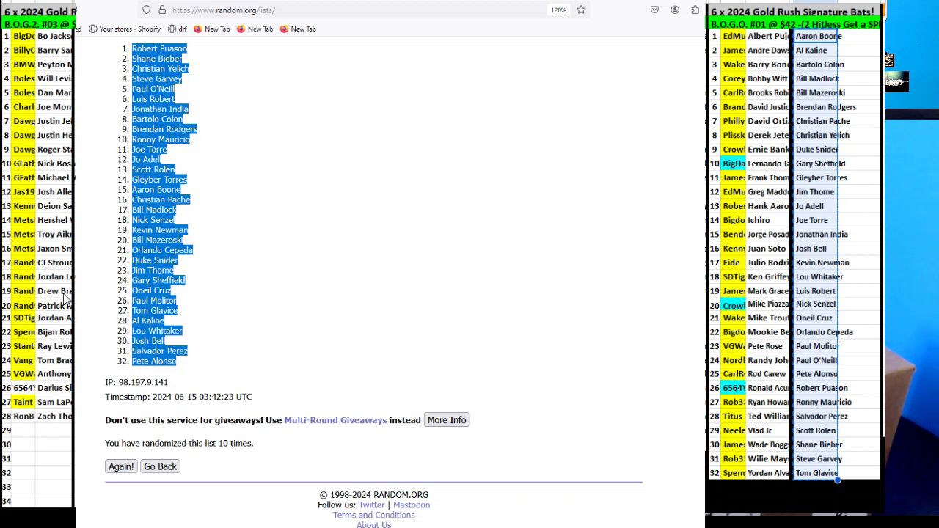
pyautogui.click(25, 321)
pyautogui.click(822, 36)
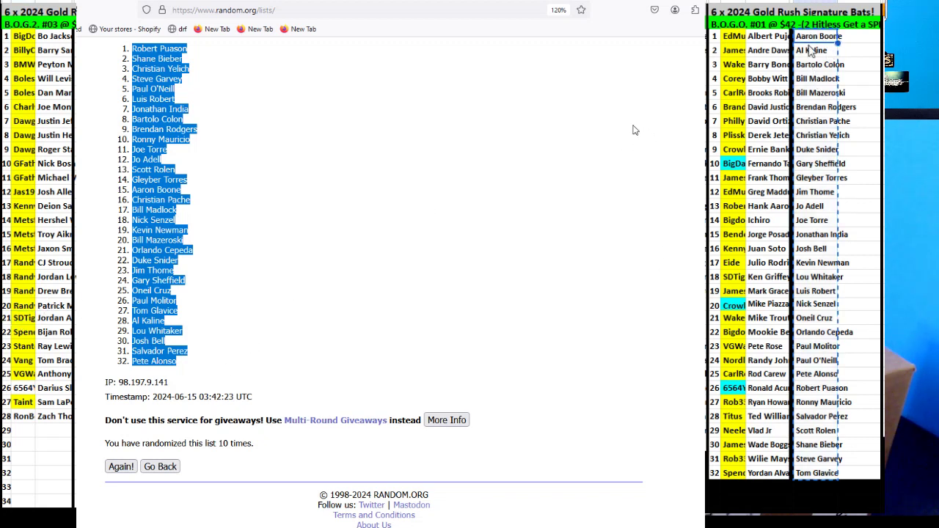
pyautogui.hotkey('ctrl', 'v')
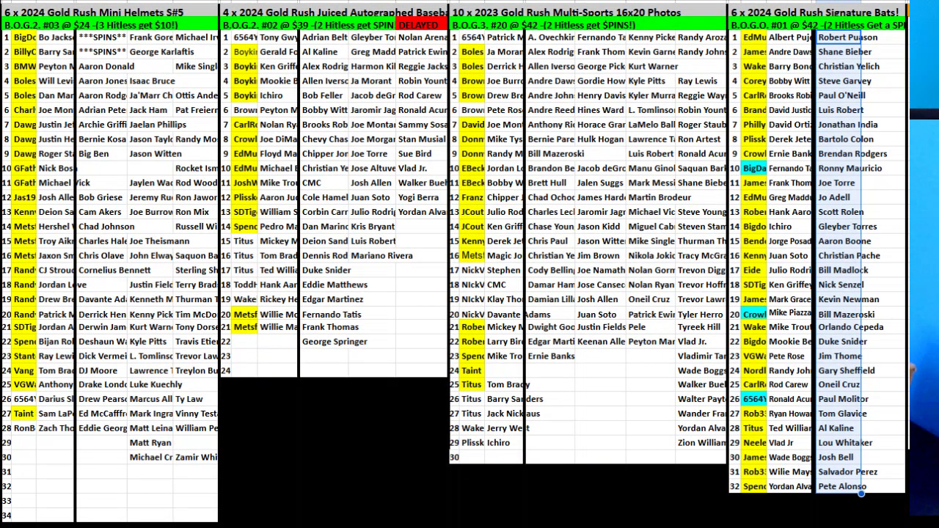
# Step: Sort rows 1 to 32 of the Signature Bats table A to Z by the buyer column, including both player columns
pyautogui.moveTo(763, 40); pyautogui.dragTo(815, 416)
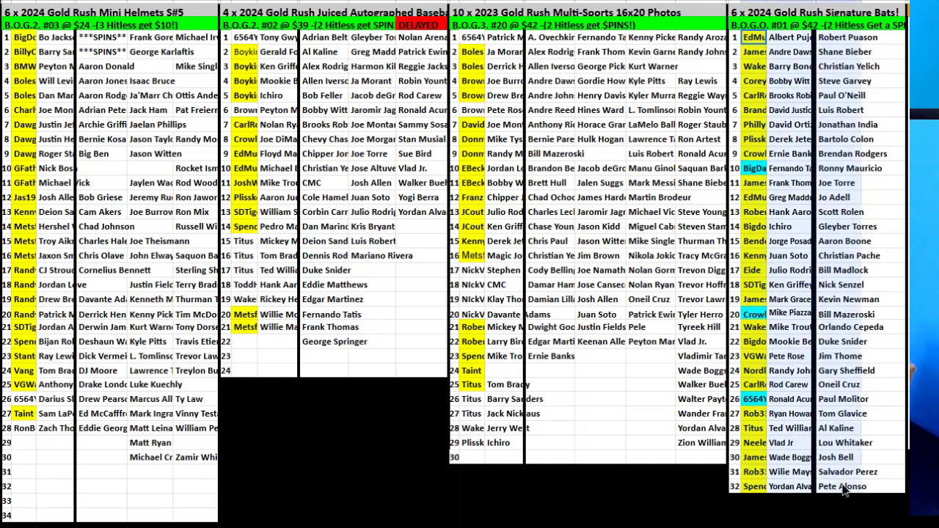
pyautogui.rightClick(814, 416)
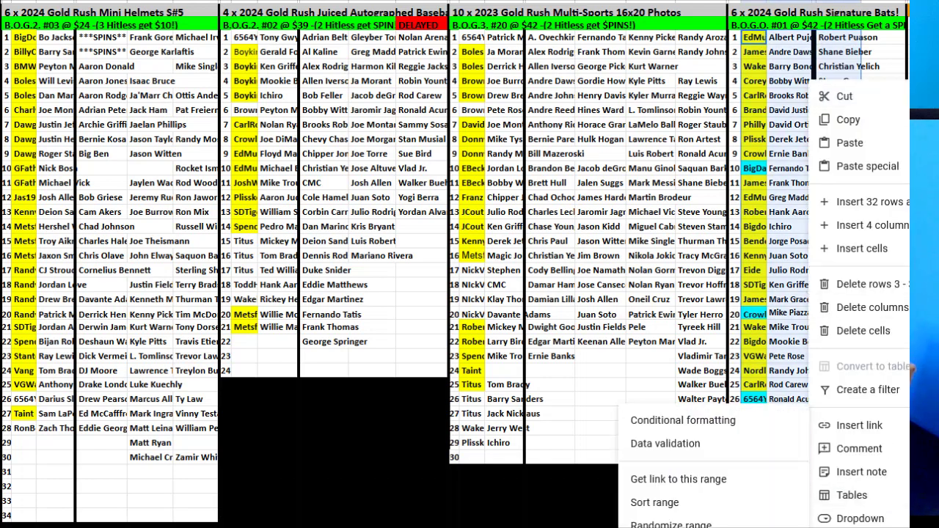
pyautogui.click(686, 513)
pyautogui.click(700, 351)
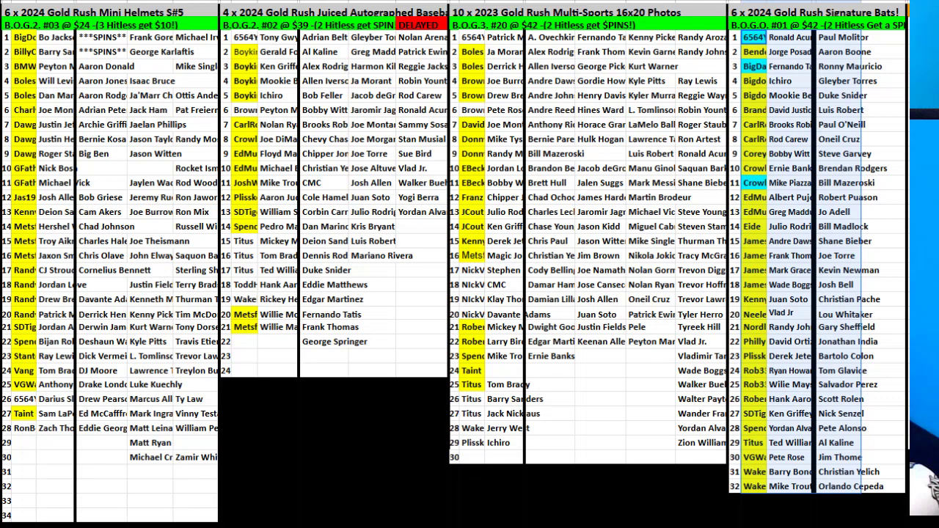
# Step: In the Multi-Sports 16x20 Photos table, copy row 19's buyer into row 30 and move Steve Young beside it
pyautogui.click(472, 299)
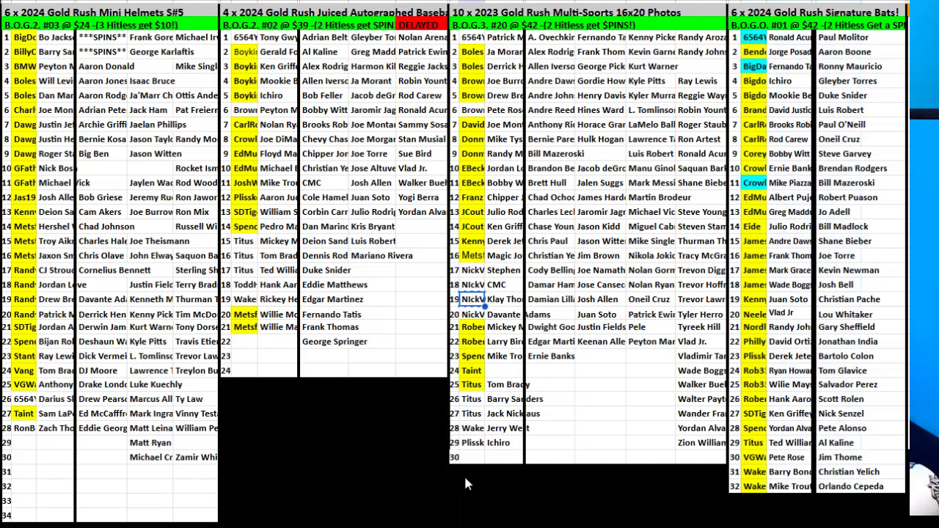
pyautogui.hotkey('ctrl', 'c')
pyautogui.click(472, 457)
pyautogui.hotkey('ctrl', 'v')
pyautogui.click(567, 414)
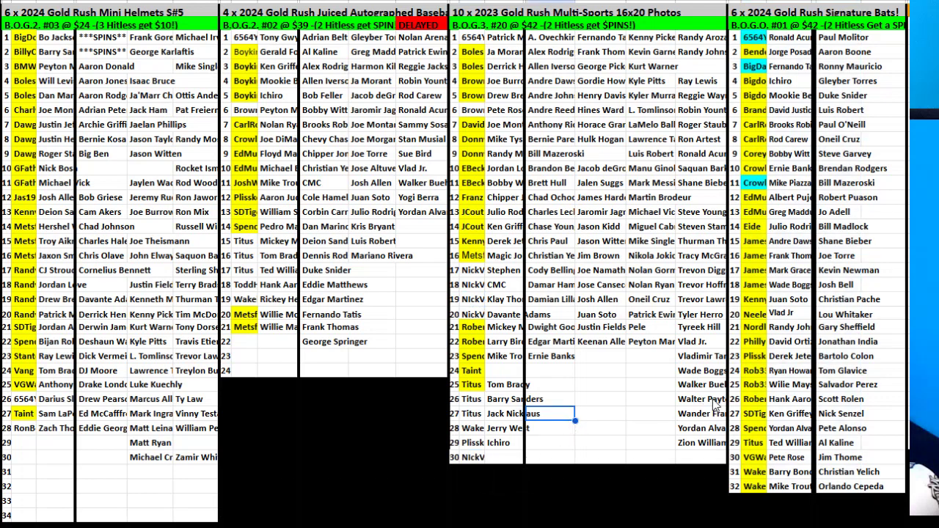
pyautogui.click(706, 215)
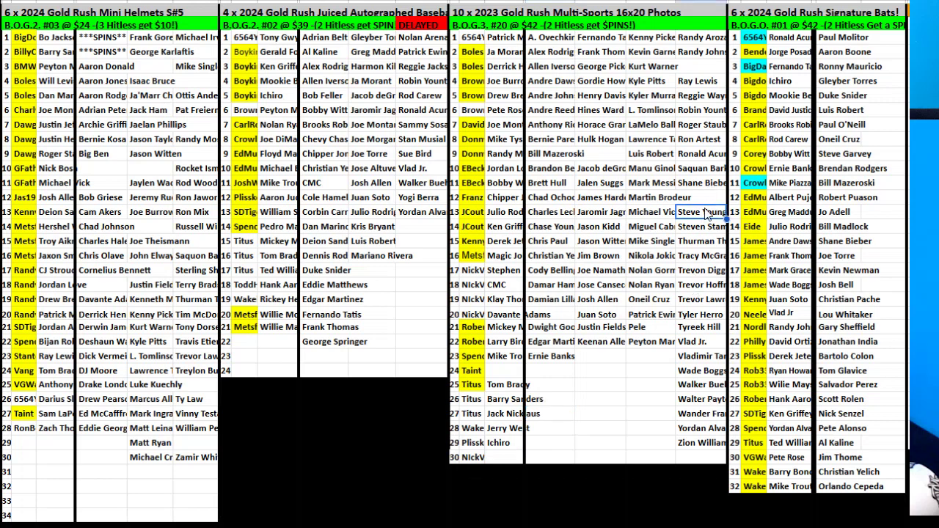
pyautogui.hotkey('ctrl', 'c')
pyautogui.click(515, 455)
pyautogui.hotkey('ctrl', 'v')
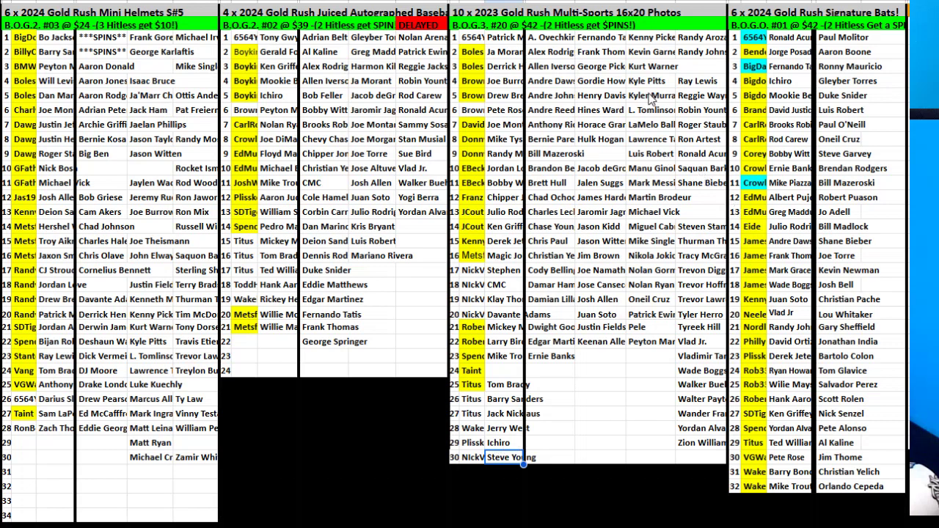
# Step: Move Hulk Hogan from the available names into row 24's empty player cell in the Multi-Sports 16x20 Photos table
pyautogui.click(612, 138)
pyautogui.hotkey('ctrl', 'x')
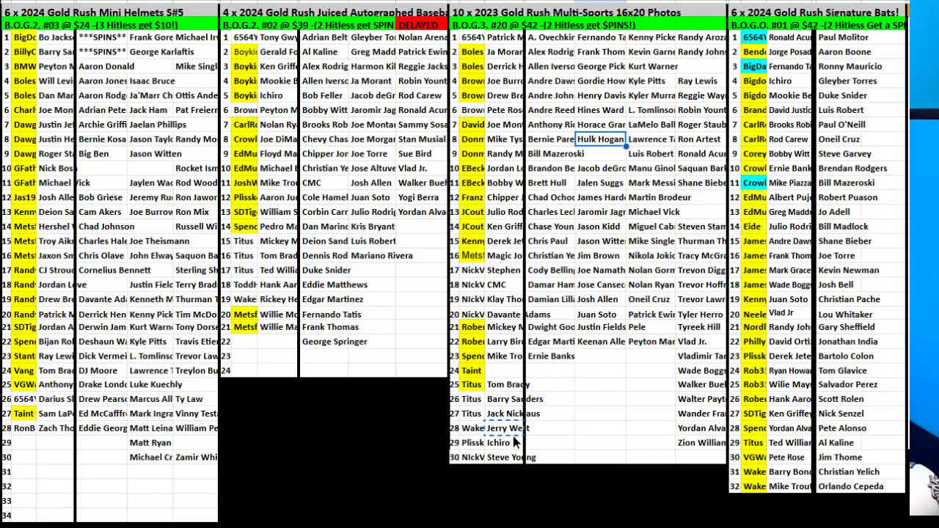
pyautogui.click(513, 372)
pyautogui.hotkey('ctrl', 'v')
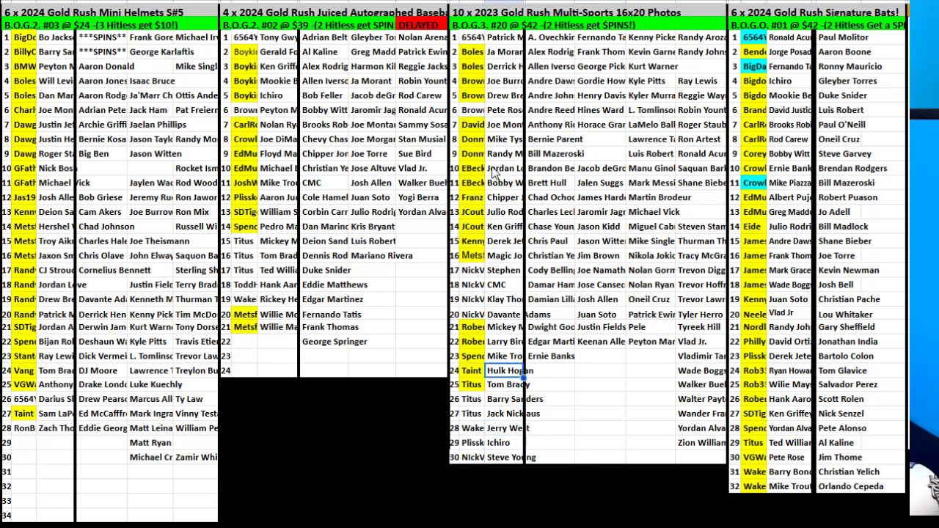
# Step: Sort the buyer and player columns in rows 1 to 30 of the Multi-Sports 16x20 Photos table A to Z by buyer
pyautogui.keyDown('shift'); pyautogui.click(471, 37); pyautogui.keyUp('shift')
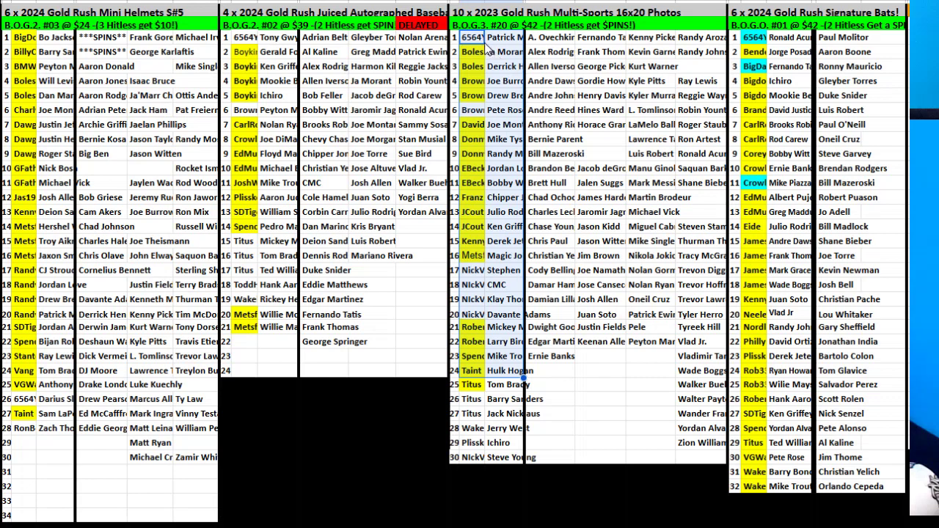
pyautogui.click(617, 126)
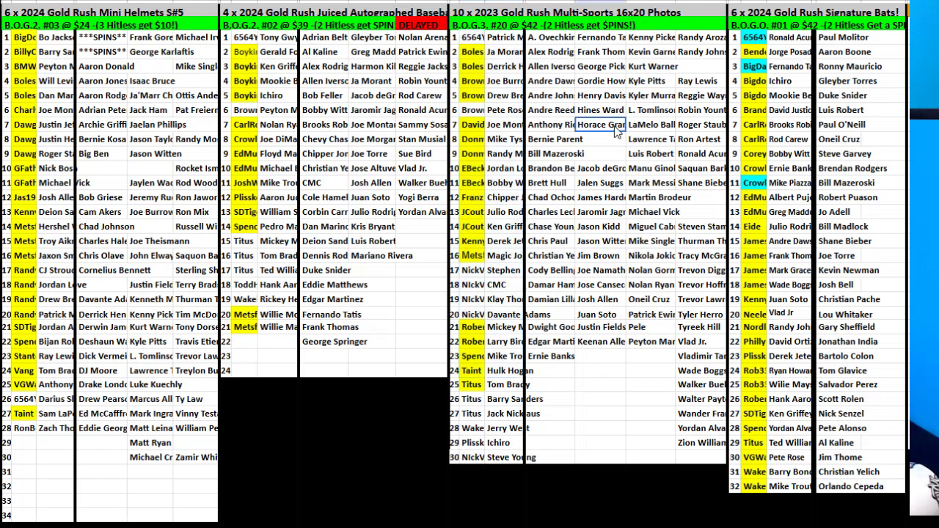
pyautogui.click(477, 41)
pyautogui.keyDown('shift'); pyautogui.click(506, 457); pyautogui.keyUp('shift')
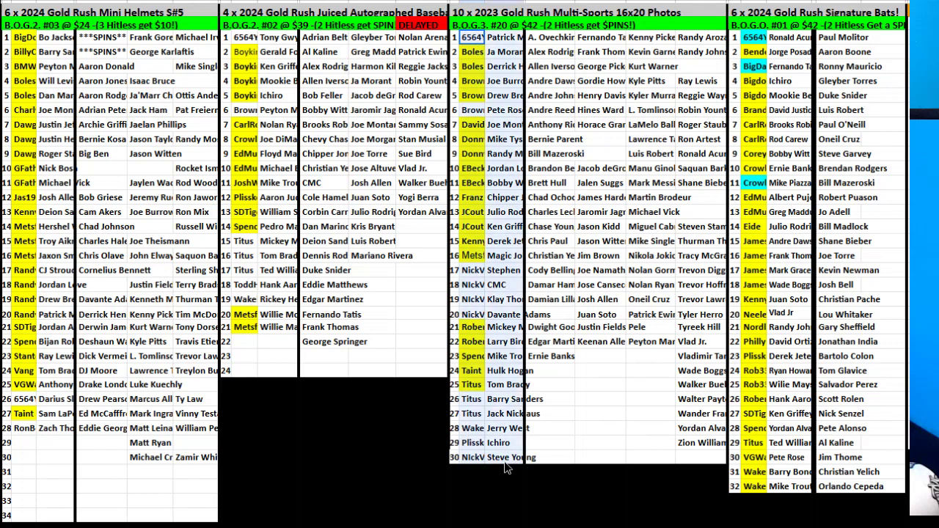
pyautogui.rightClick(495, 274)
pyautogui.moveTo(587, 524)
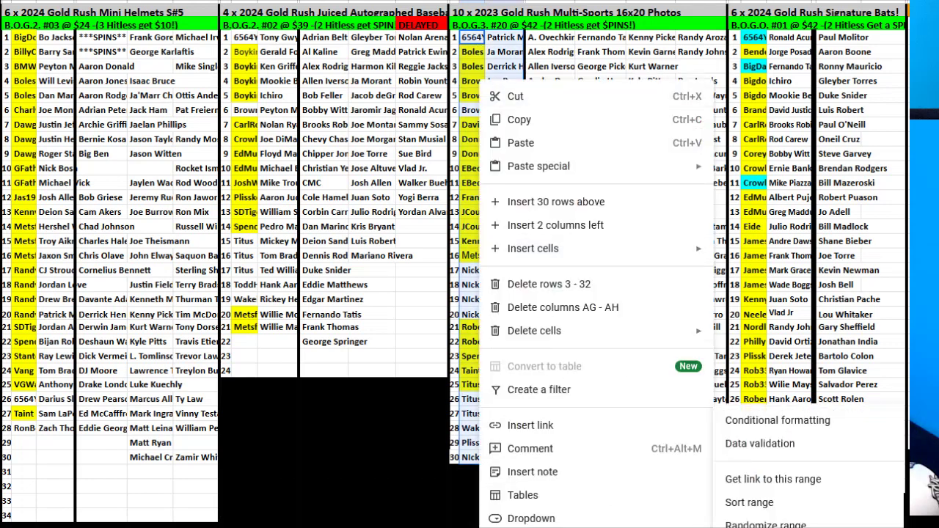
pyautogui.click(748, 501)
pyautogui.click(696, 346)
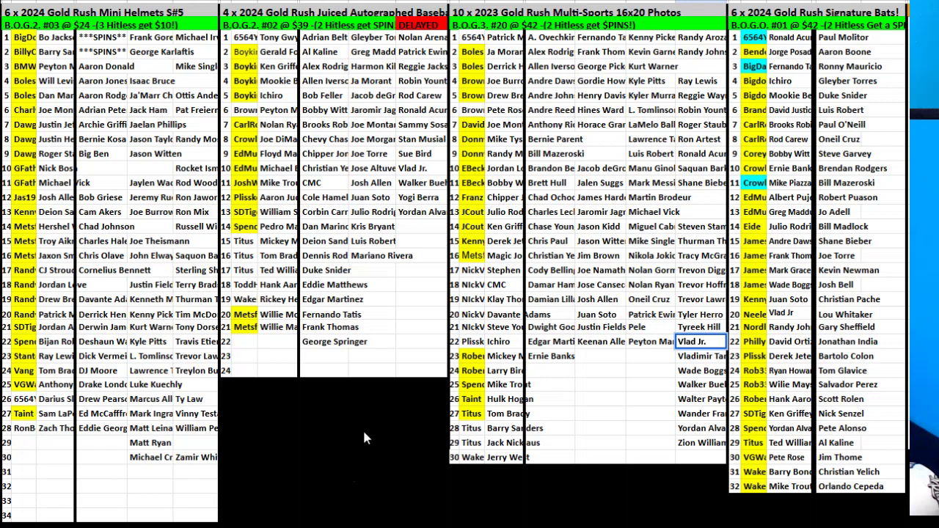
# Step: Fill the buyer cell in row 28 of the Mini Helmets table with yellow
pyautogui.click(22, 428)
pyautogui.click(597, 2)
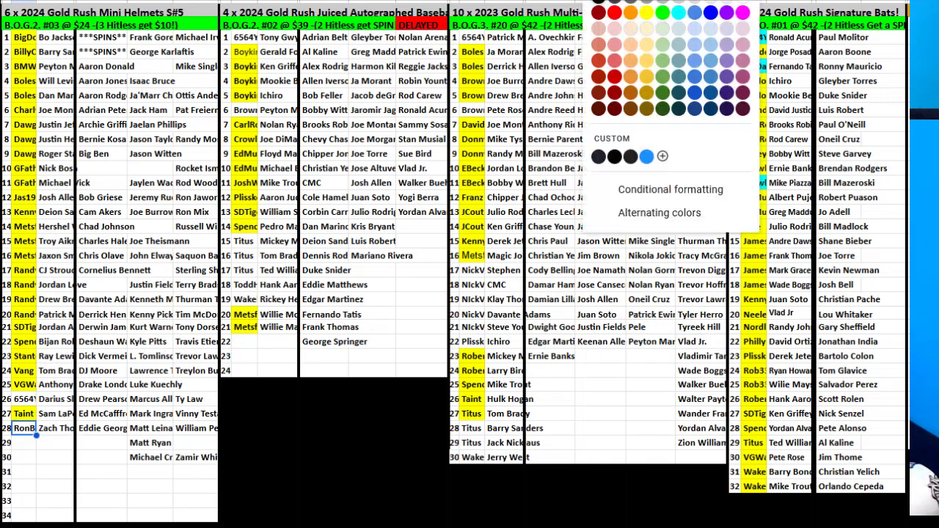
pyautogui.click(647, 22)
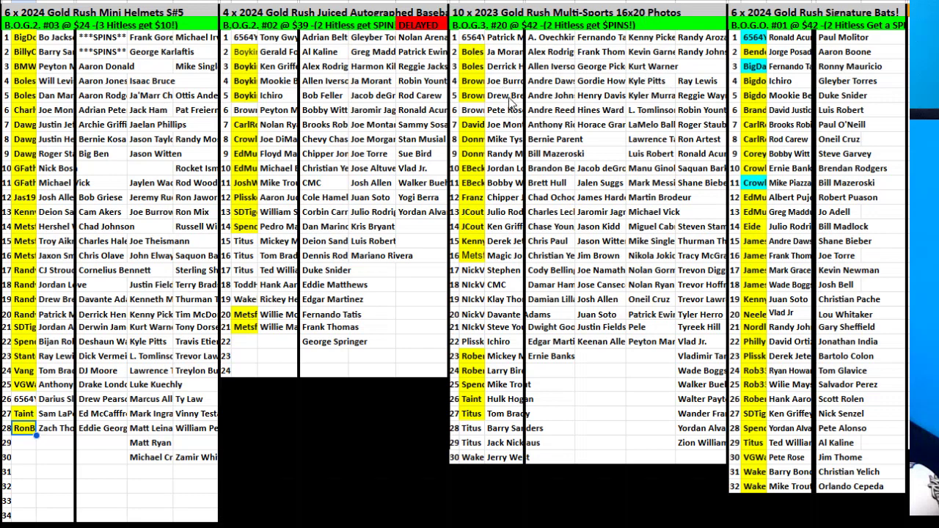
# Step: Fill the row 6 buyer cells in the Juiced Autographed Baseballs and Multi-Sports 16x20 Photos tables with yellow
pyautogui.click(242, 111)
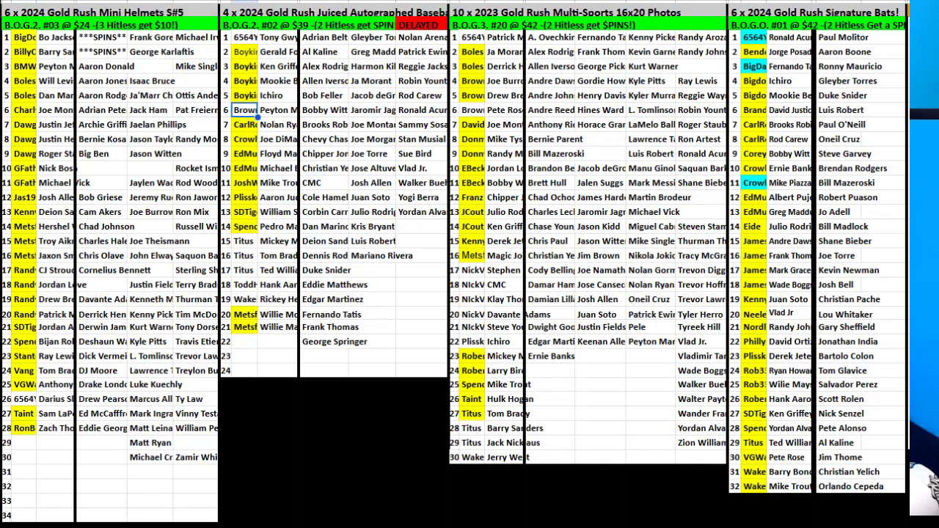
pyautogui.click(649, 20)
pyautogui.click(470, 111)
pyautogui.click(648, 14)
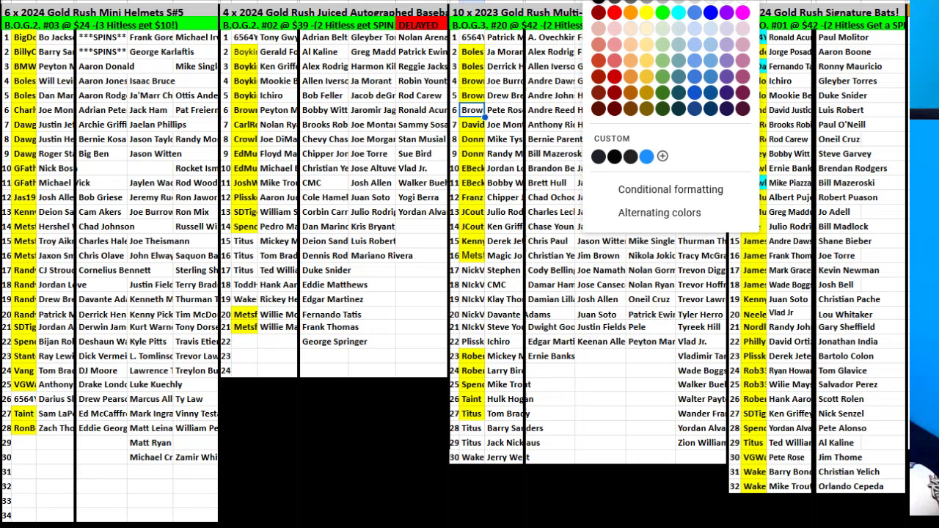
pyautogui.click(648, 27)
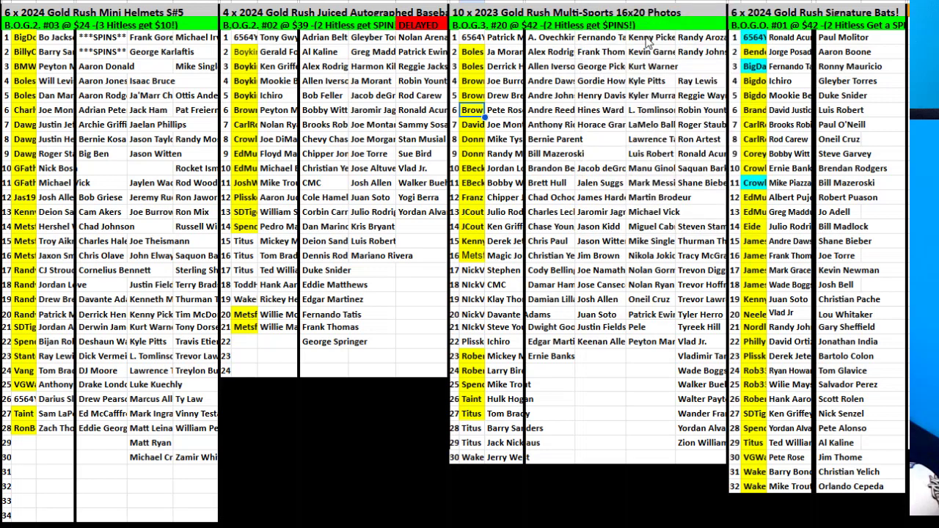
# Step: Fill the buyer cell in row 22 of the Multi-Sports 16x20 Photos table with yellow
pyautogui.click(471, 342)
pyautogui.click(613, 2)
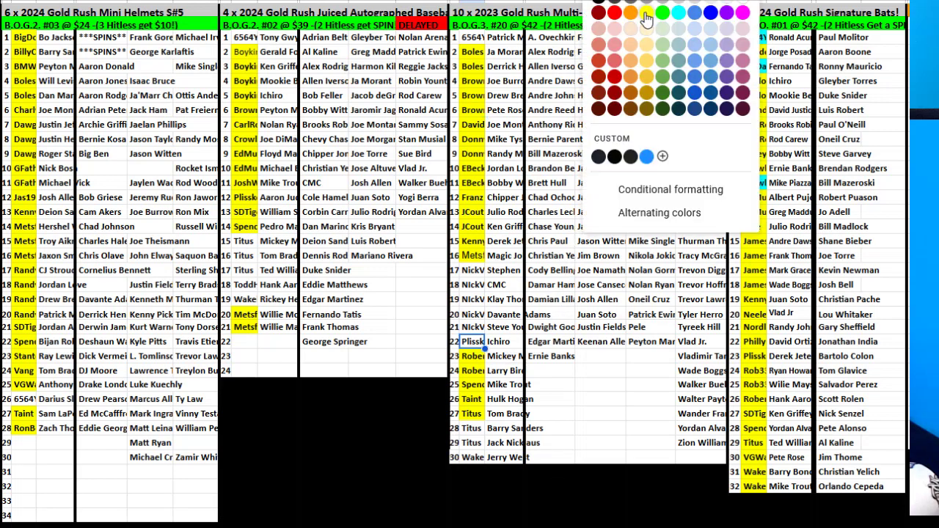
pyautogui.click(646, 14)
pyautogui.click(651, 125)
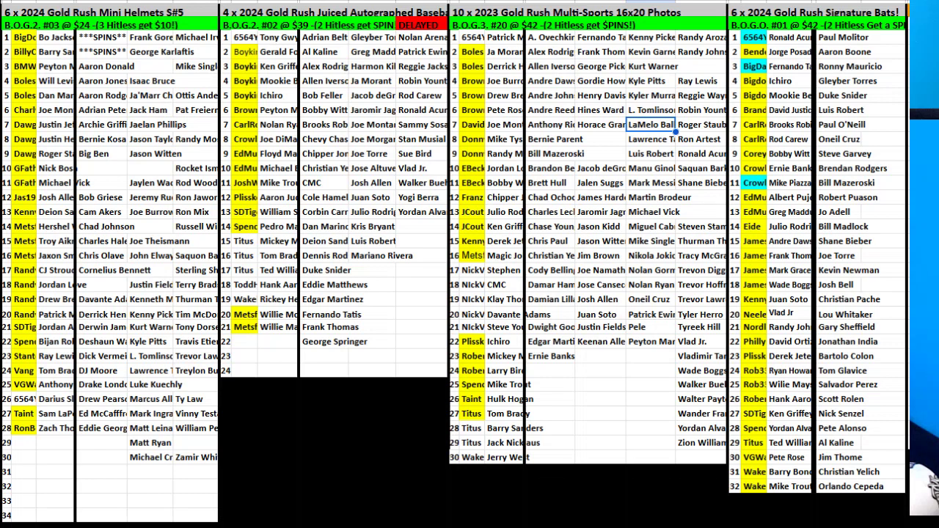
# Step: Fill the buyer cells in row 19 of the Juiced Autographed Baseballs table and row 30 of the Multi-Sports 16x20 Photos table with yellow
pyautogui.click(239, 301)
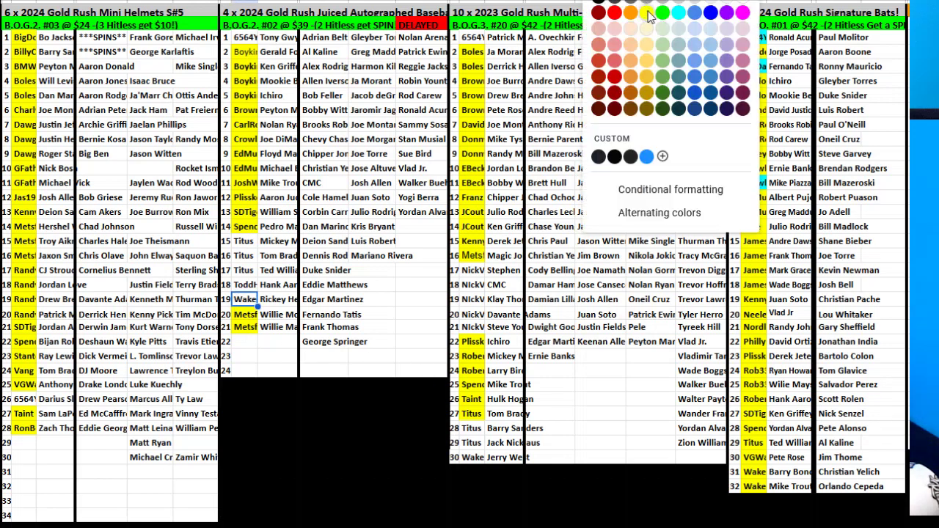
pyautogui.click(470, 457)
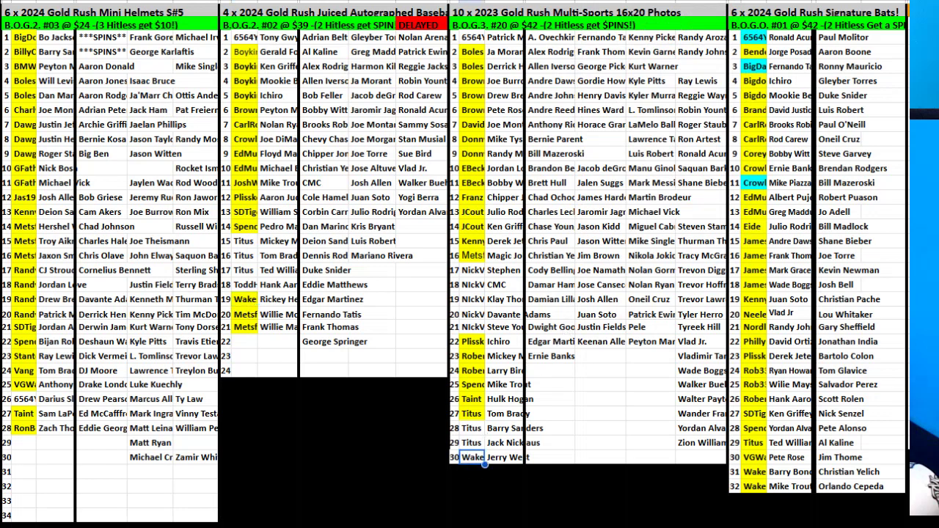
pyautogui.click(595, 1)
pyautogui.click(647, 16)
pyautogui.click(640, 44)
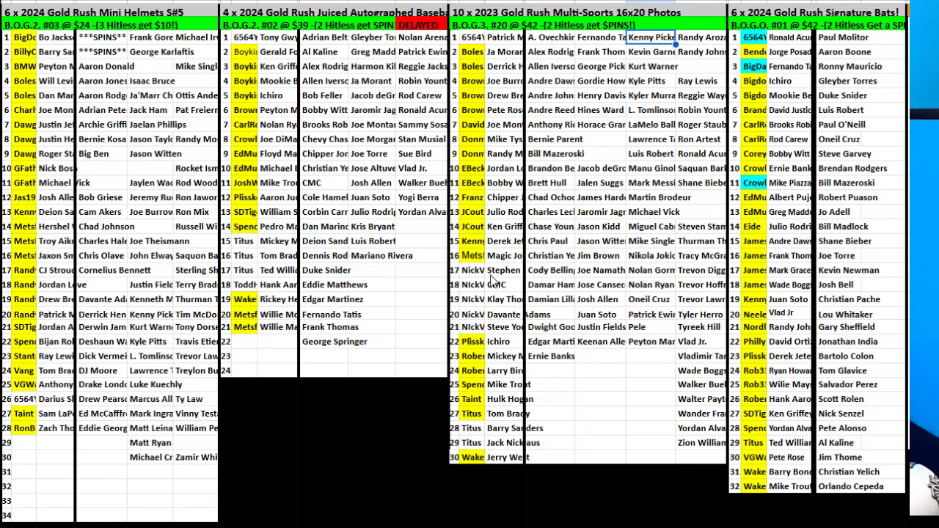
# Step: Fill the buyer cells in rows 17 to 21 of the Multi-Sports 16x20 Photos table with yellow
pyautogui.moveTo(475, 270); pyautogui.dragTo(474, 327)
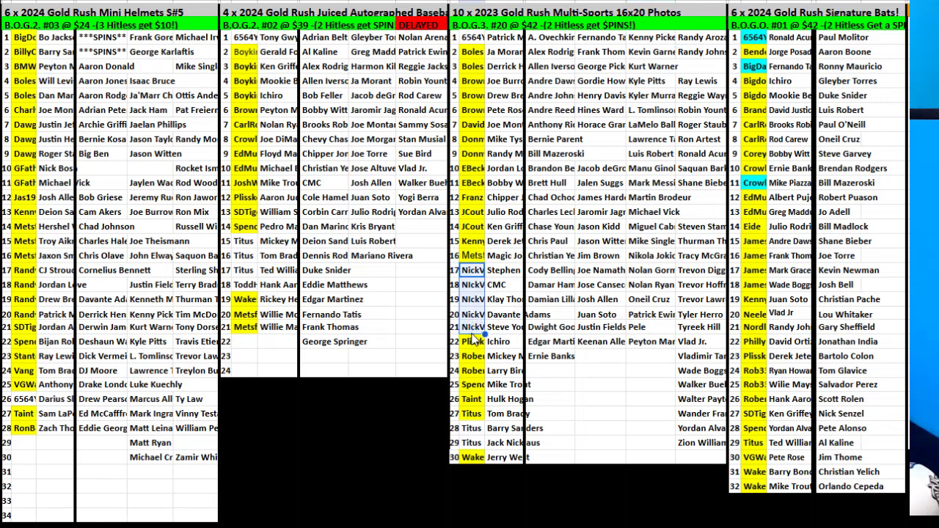
pyautogui.click(656, 7)
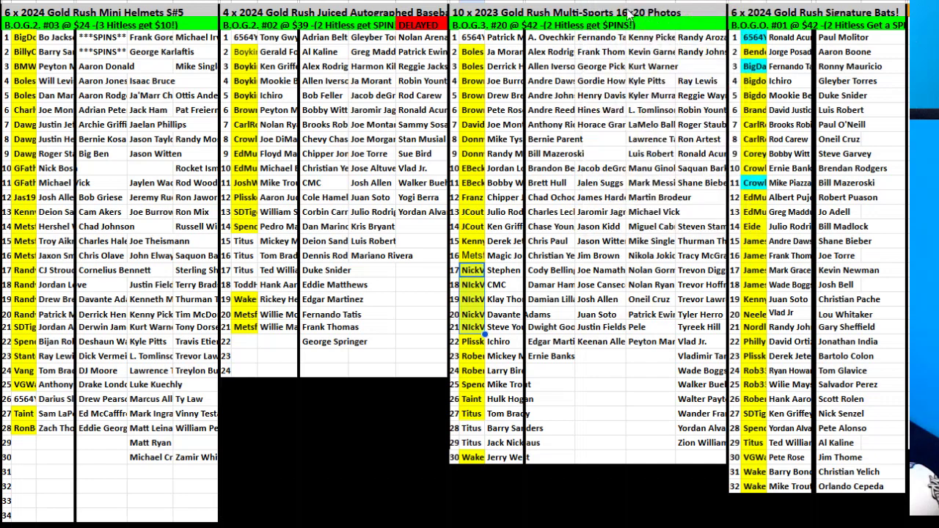
pyautogui.click(646, 13)
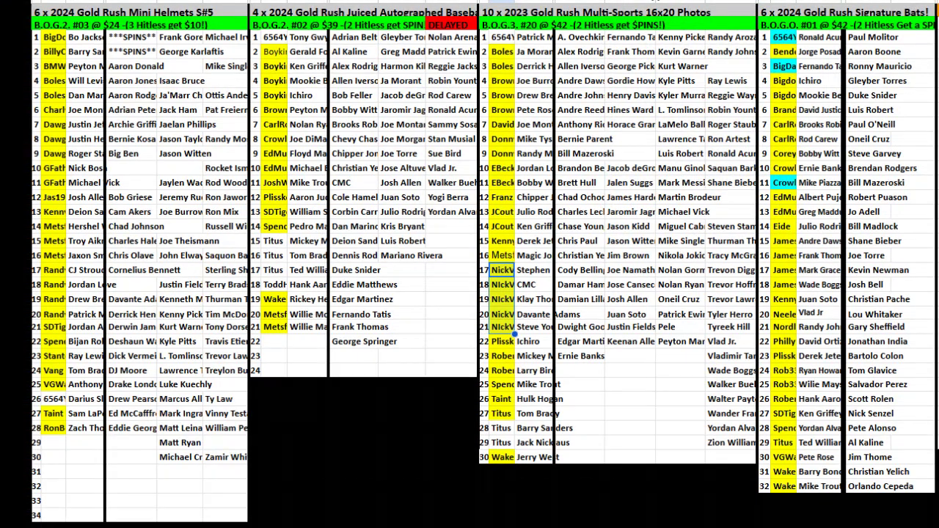